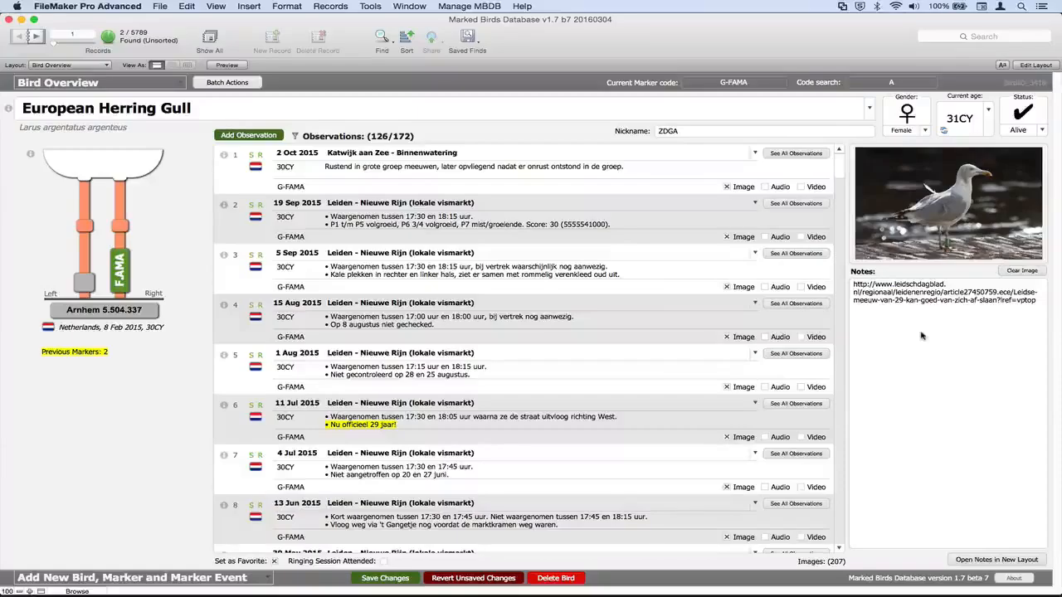
- Start adding a new bird with the medium-size color rings form and set the species to Lesser Black-backed Gull
{"action": "left_click", "coordinate": [249, 576]}
{"action": "left_click", "coordinate": [174, 541]}
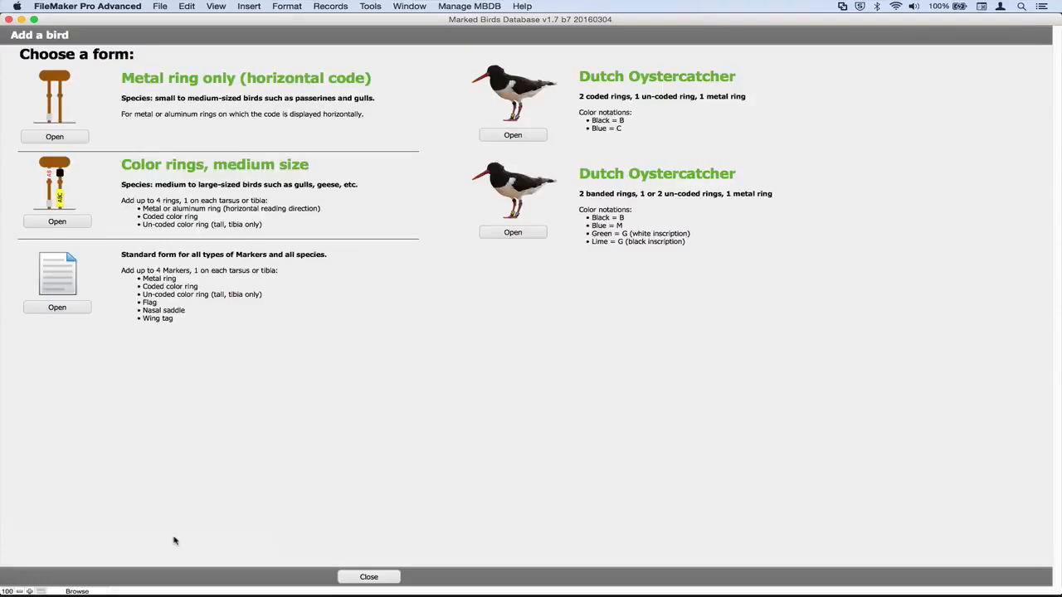
{"action": "left_click", "coordinate": [72, 255]}
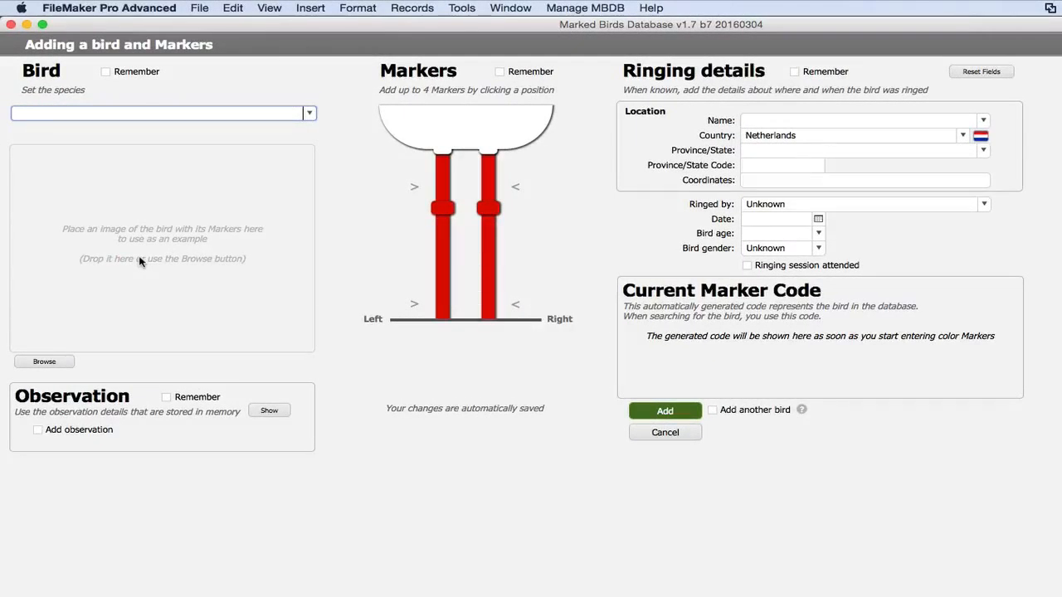
{"action": "type", "text": "Lesser Black-backed Gull"}
{"action": "key", "text": "Tab"}
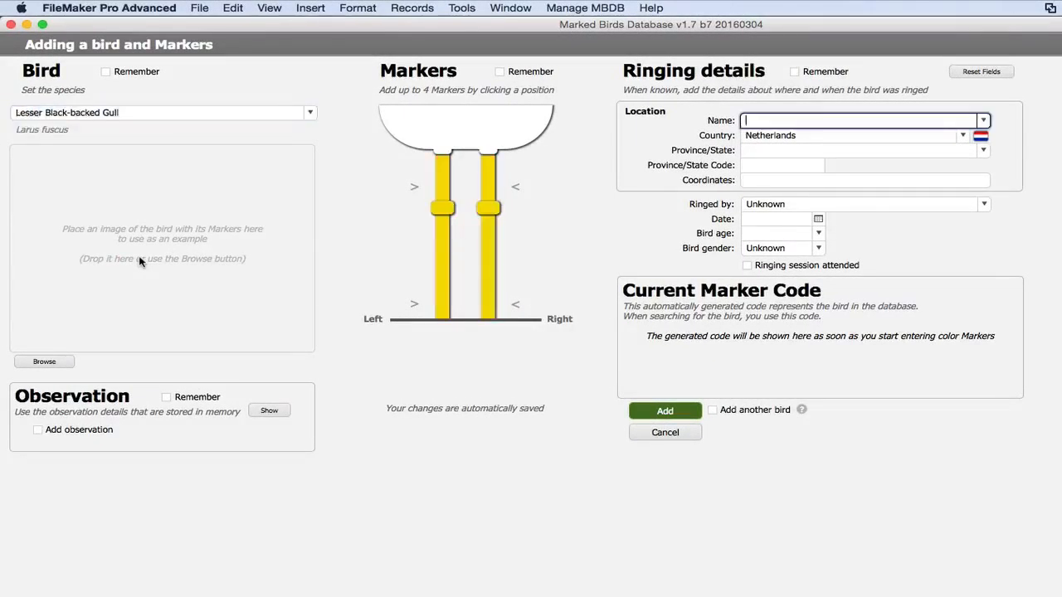
- Add a metal ring with code 1234567 to the lower left leg
{"action": "left_click", "coordinate": [437, 305]}
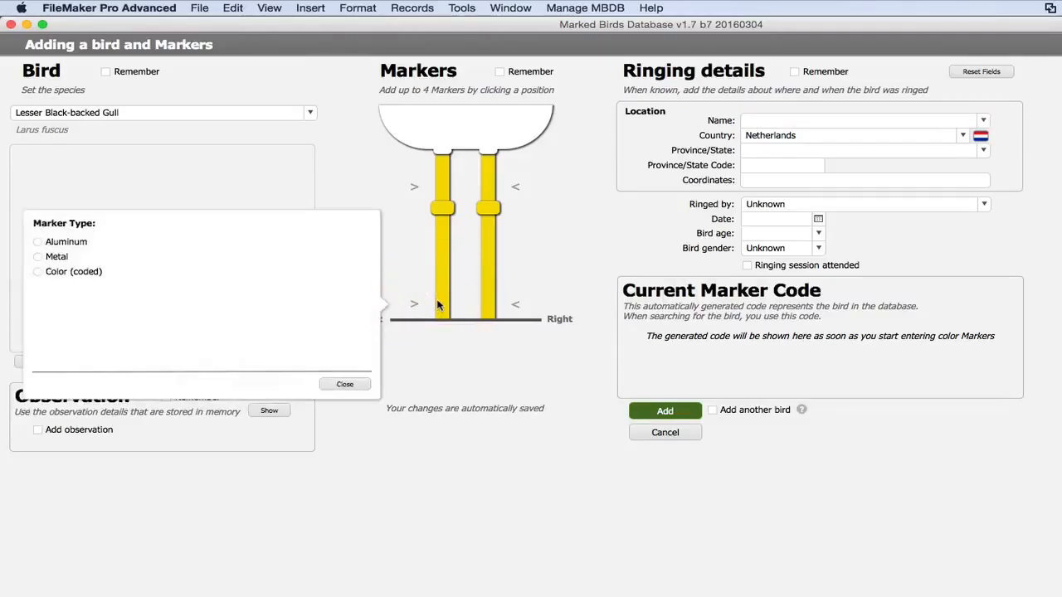
{"action": "left_click", "coordinate": [38, 259]}
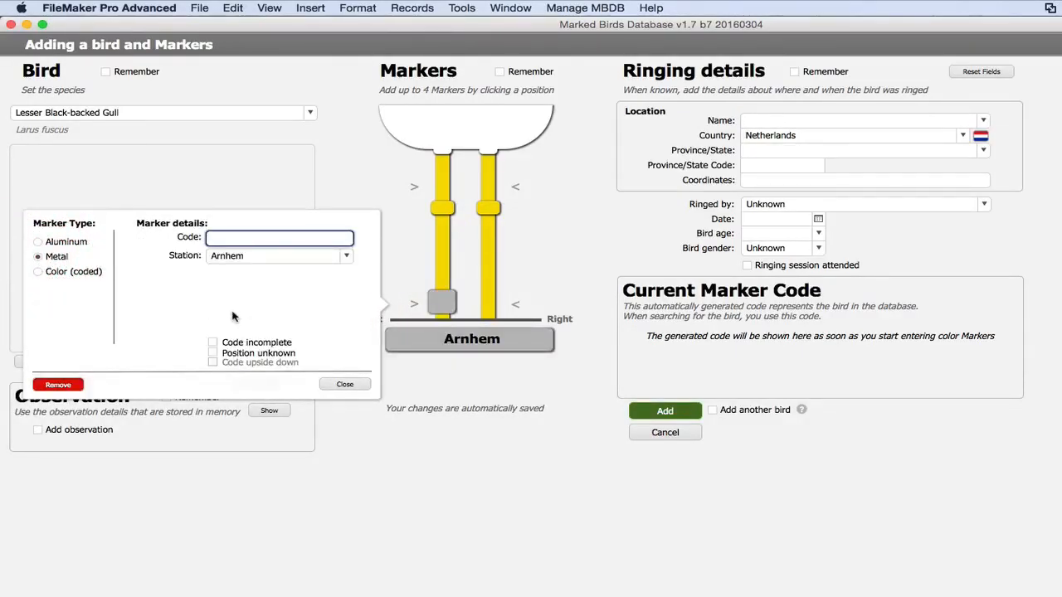
{"action": "type", "text": "1234567"}
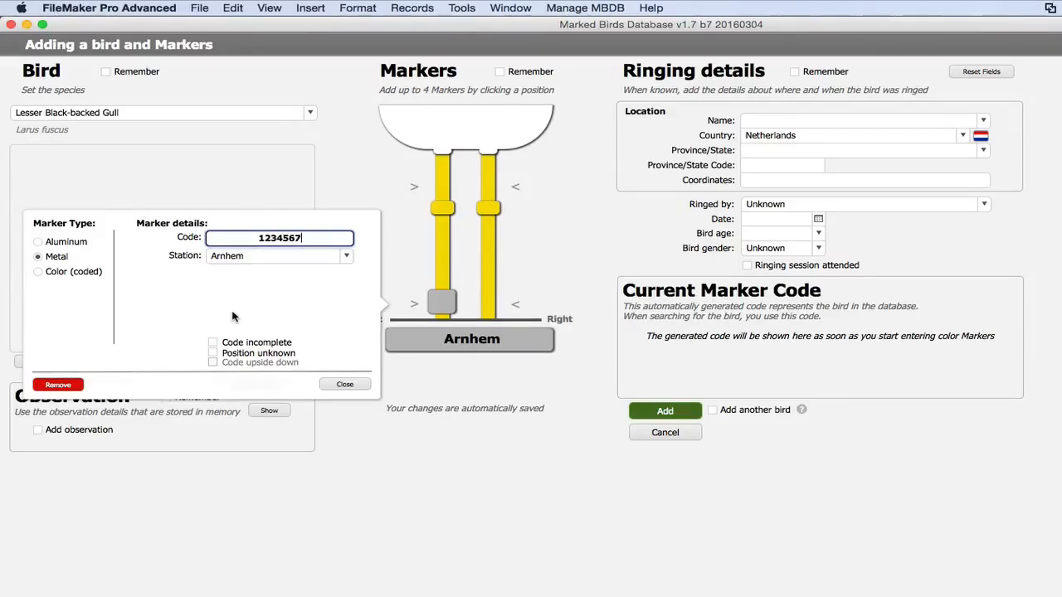
- Add a coded green color ring YBZK with white inscription, reading down, to the lower right leg
{"action": "left_click", "coordinate": [488, 302]}
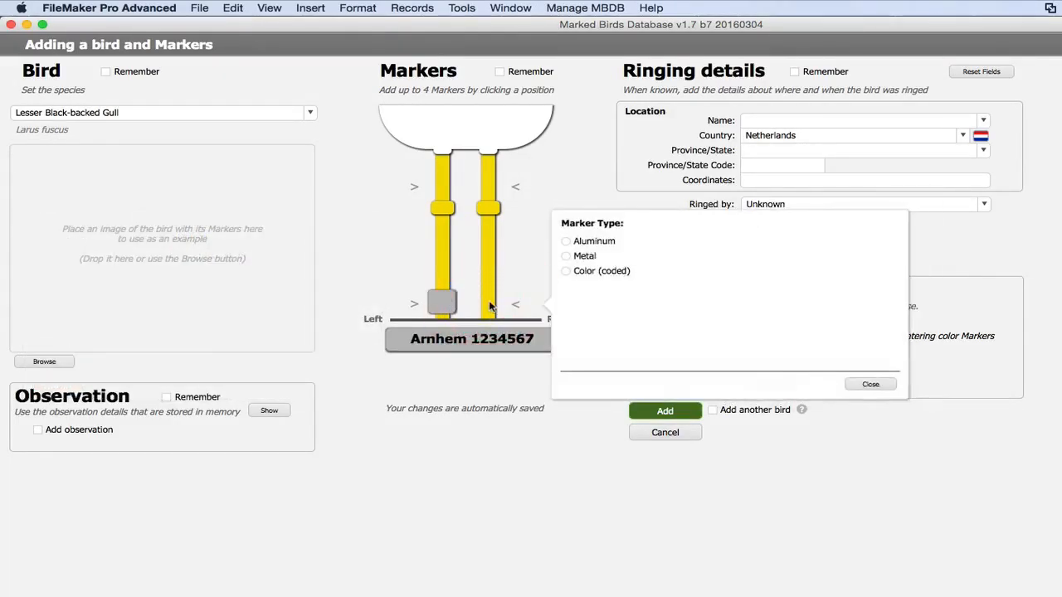
{"action": "left_click", "coordinate": [566, 271]}
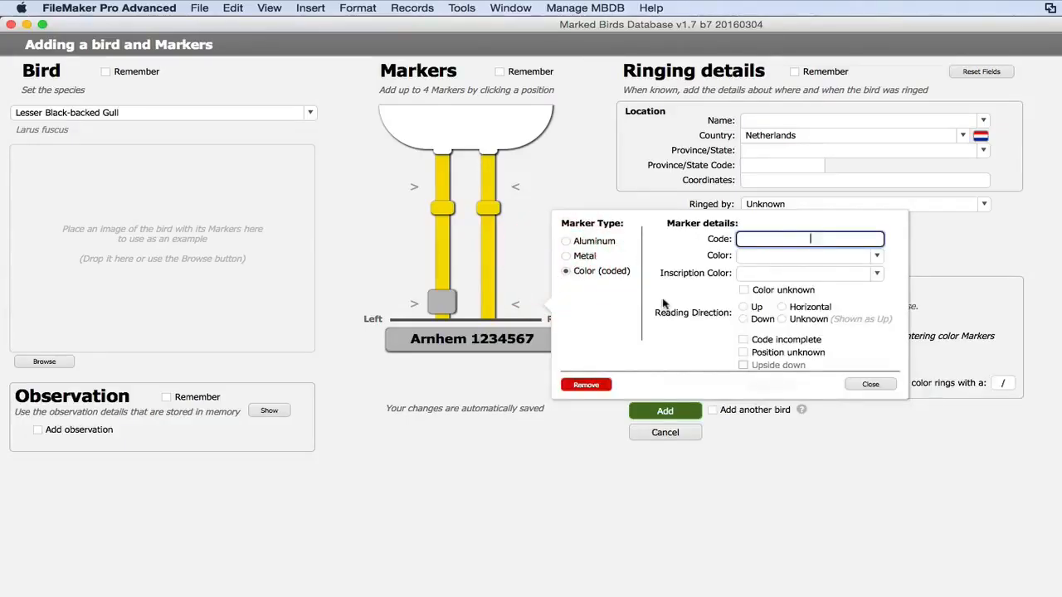
{"action": "type", "text": "YBZK"}
{"action": "key", "text": "Tab"}
{"action": "type", "text": "g"}
{"action": "key", "text": "Tab"}
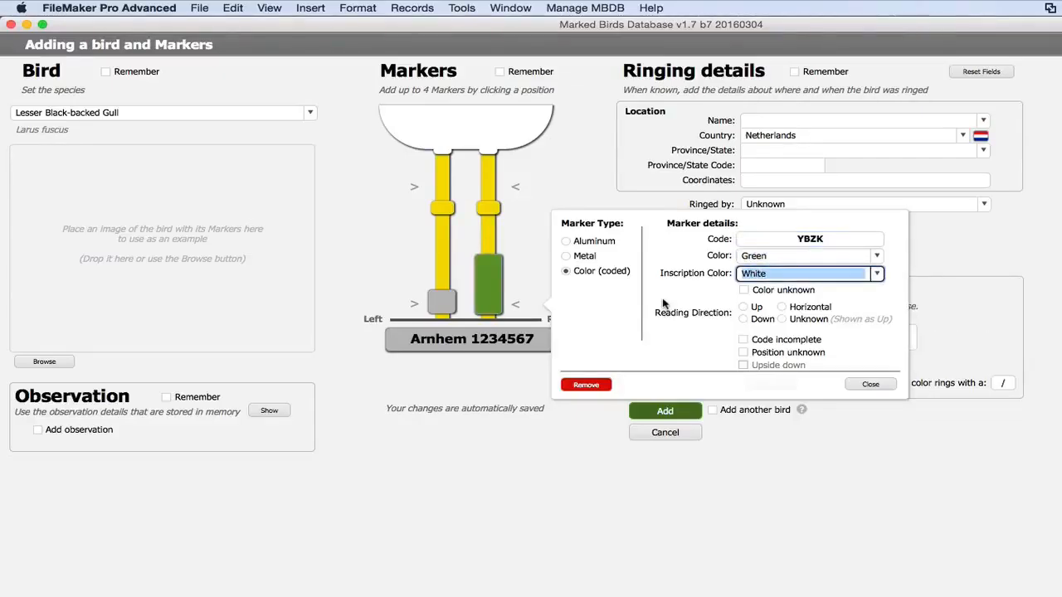
{"action": "key", "text": "Tab"}
{"action": "key", "text": "Tab"}
{"action": "key", "text": "Down"}
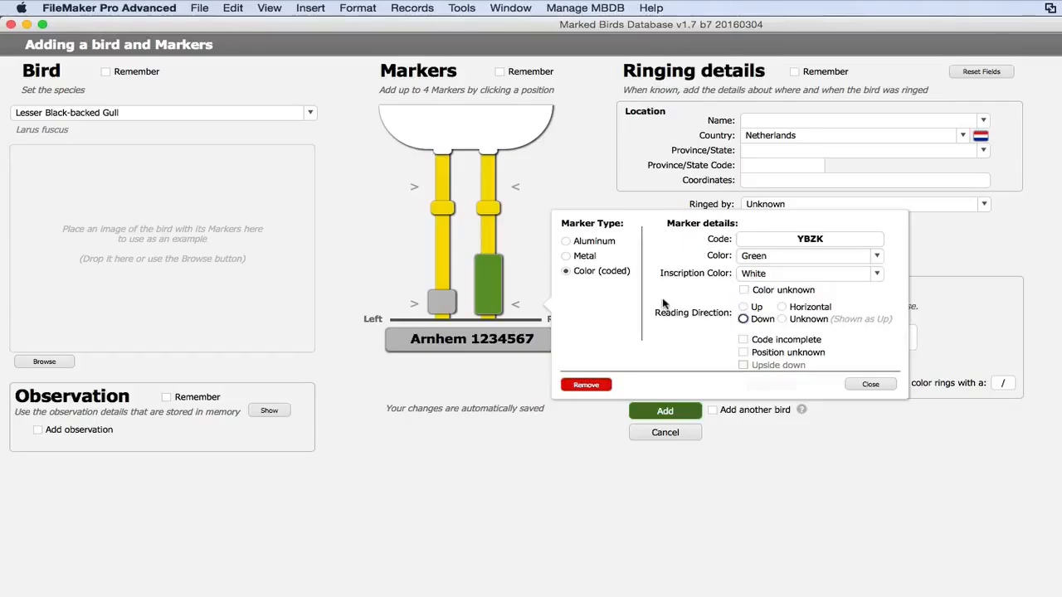
{"action": "left_click", "coordinate": [848, 383]}
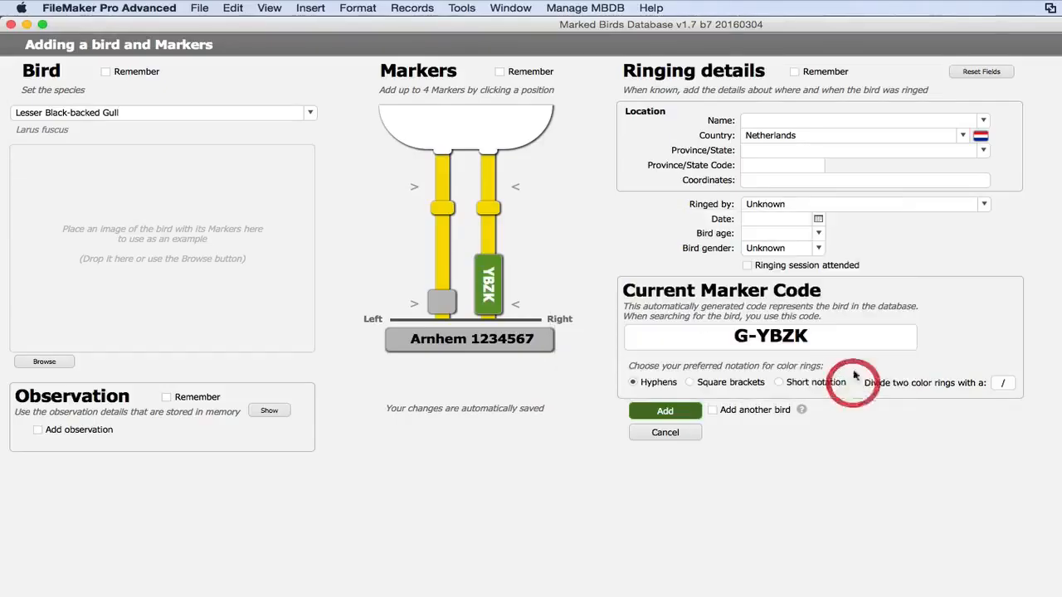
- Set the ringing location name to IJmuiden - Forteiland
{"action": "left_click", "coordinate": [834, 120]}
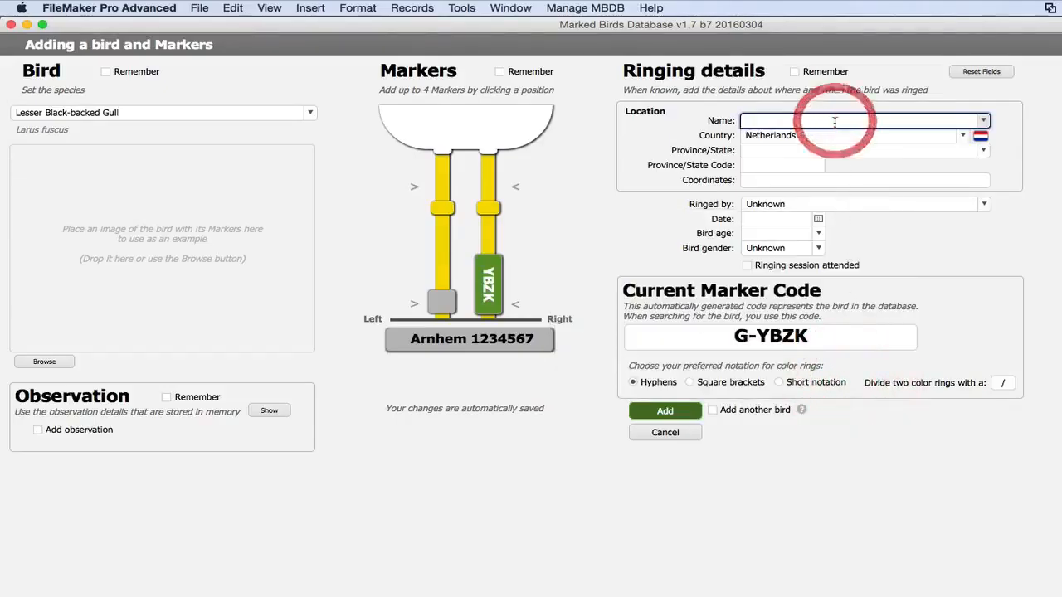
{"action": "type", "text": "IJmuiden - Forteiland"}
{"action": "key", "text": "Tab"}
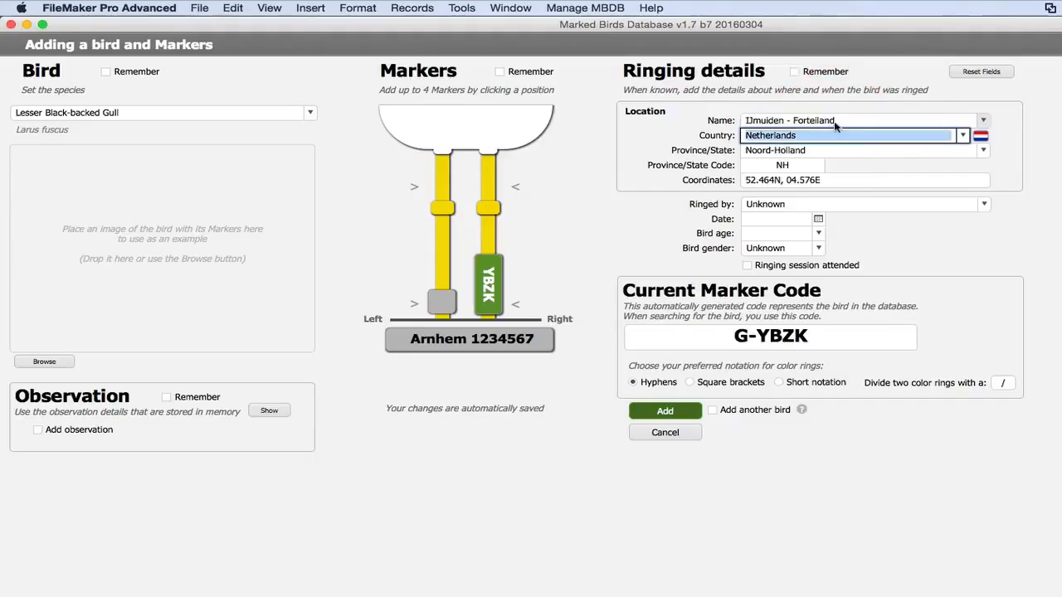
- Set the ringing date to 1 Jul 2015 and the bird age to Pullus
{"action": "key", "text": "Tab"}
{"action": "key", "text": "Tab"}
{"action": "key", "text": "Tab"}
{"action": "key", "text": "Tab"}
{"action": "type", "text": "1"}
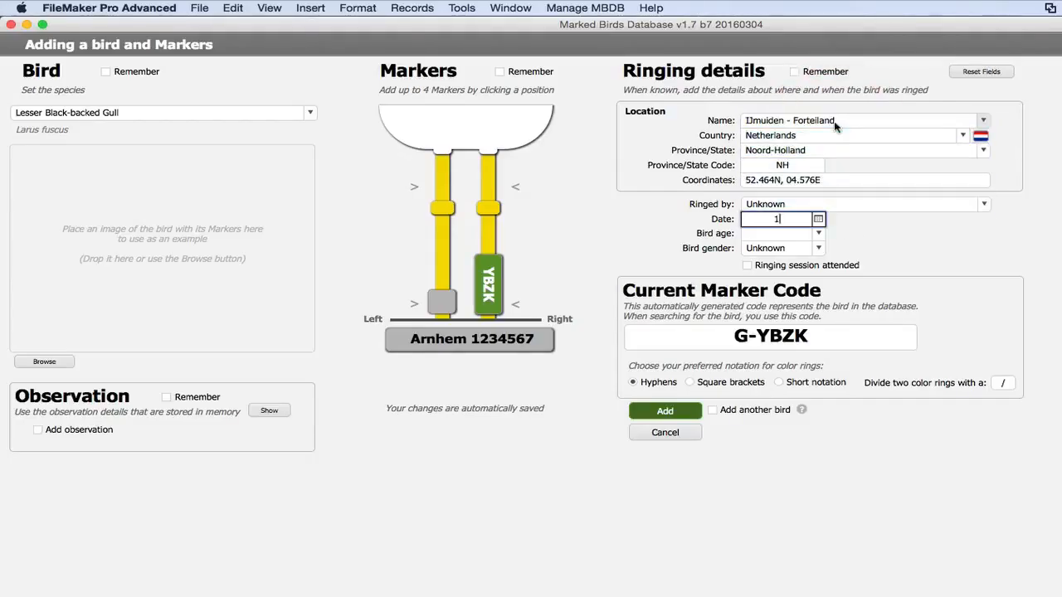
{"action": "type", "text": "-7-2015"}
{"action": "key", "text": "Tab"}
{"action": "type", "text": "p"}
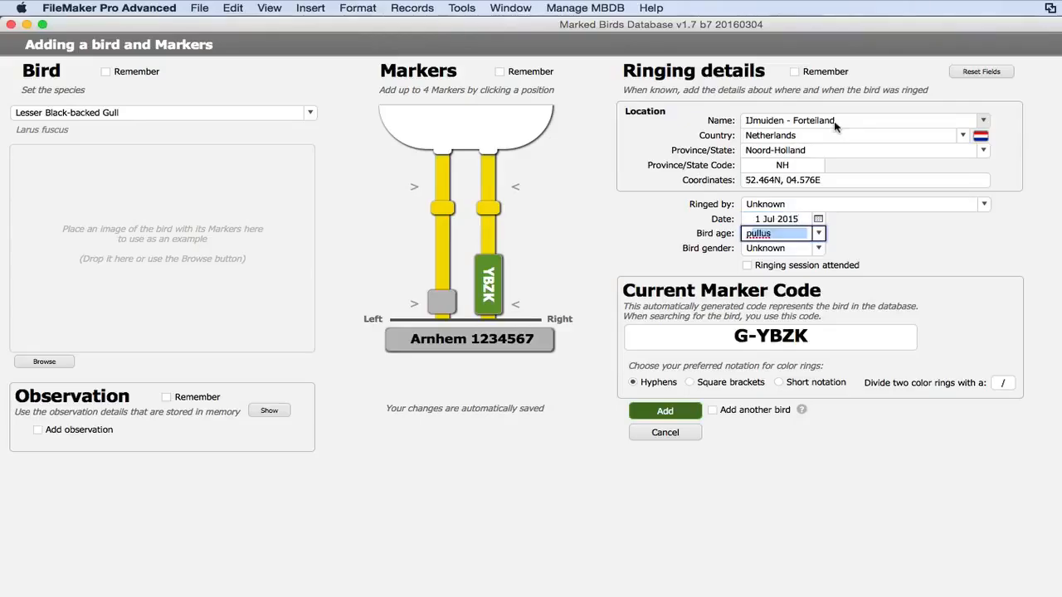
{"action": "key", "text": "Tab"}
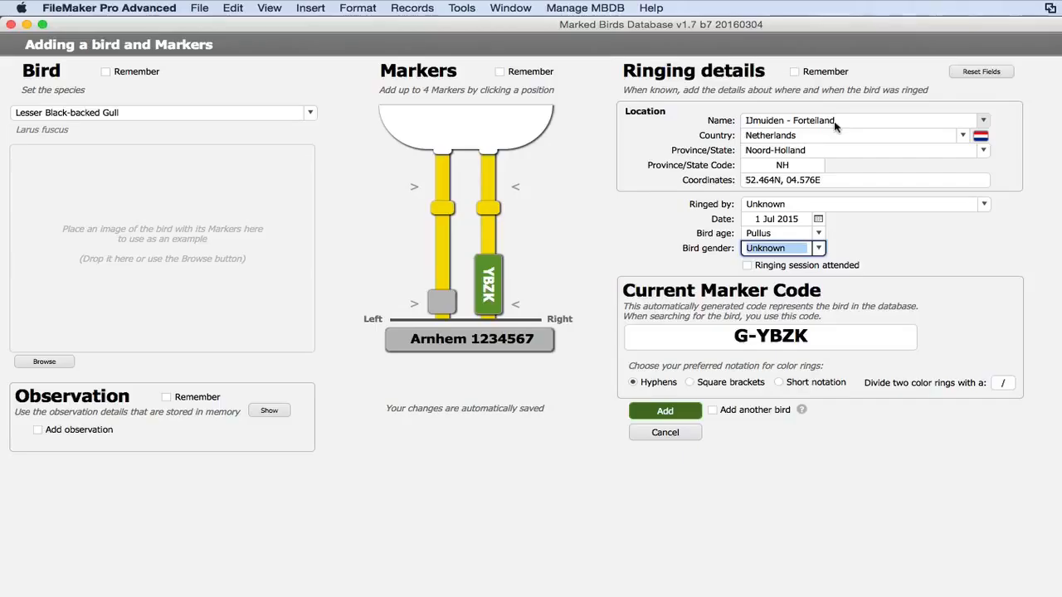
- Remember the bird, markers and ringing details, and enable adding another bird with the code remembered except its last character
{"action": "left_click", "coordinate": [105, 71]}
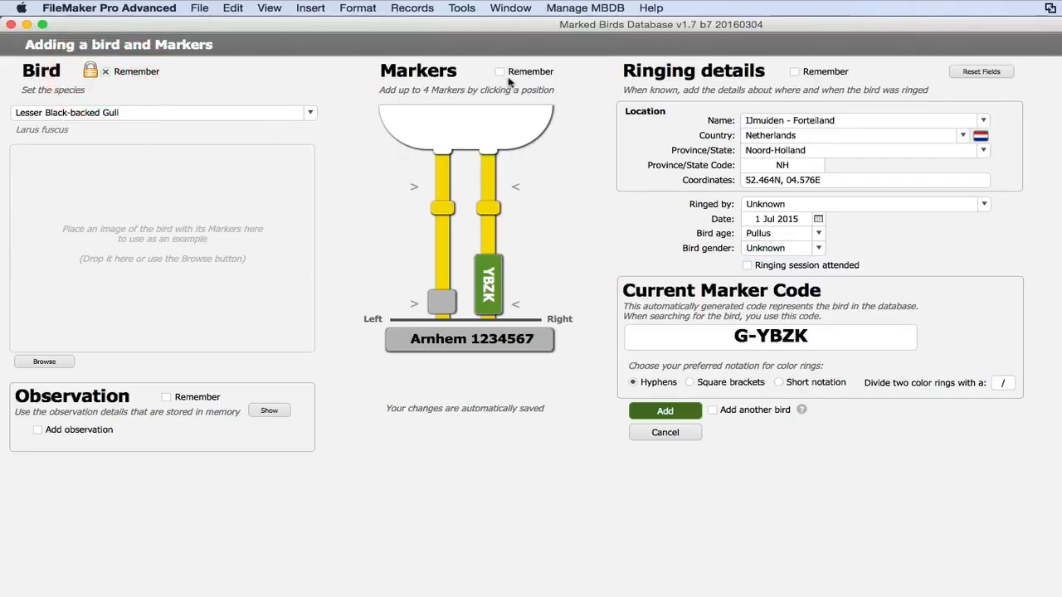
{"action": "left_click", "coordinate": [500, 72]}
{"action": "left_click", "coordinate": [793, 72]}
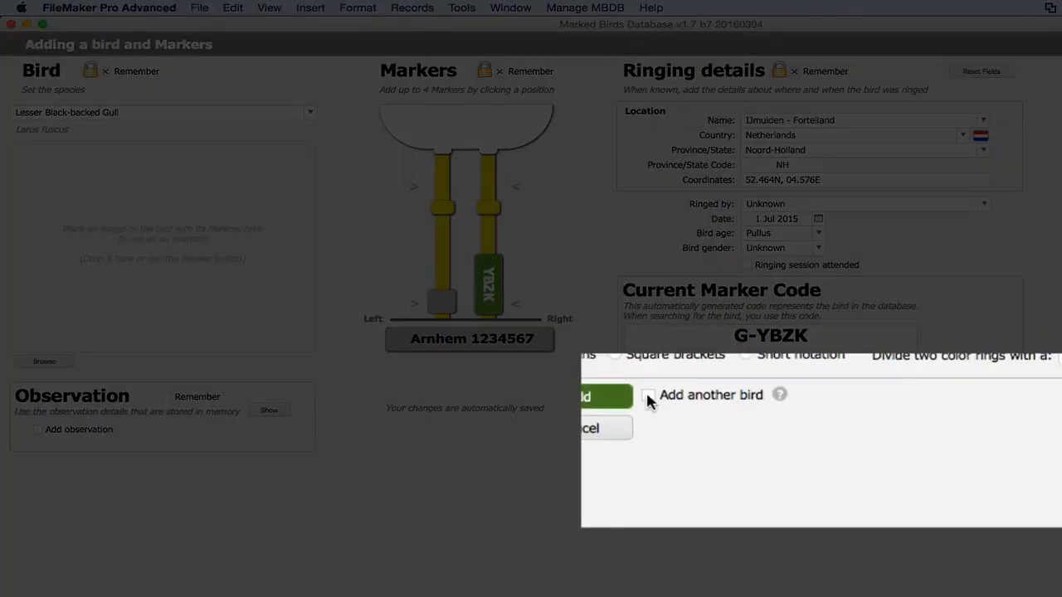
{"action": "left_click", "coordinate": [648, 396]}
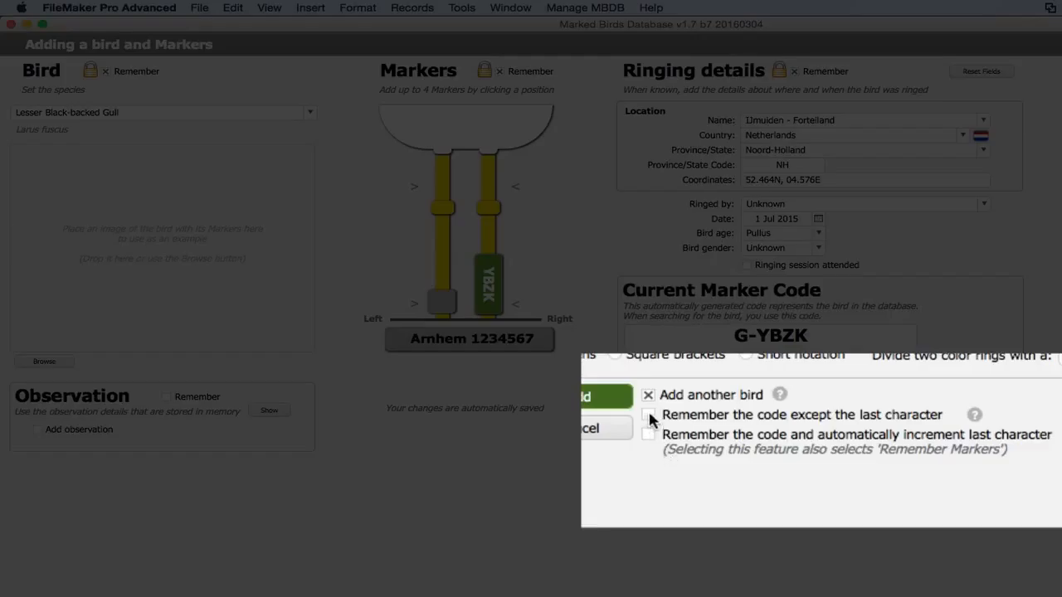
{"action": "left_click", "coordinate": [648, 417]}
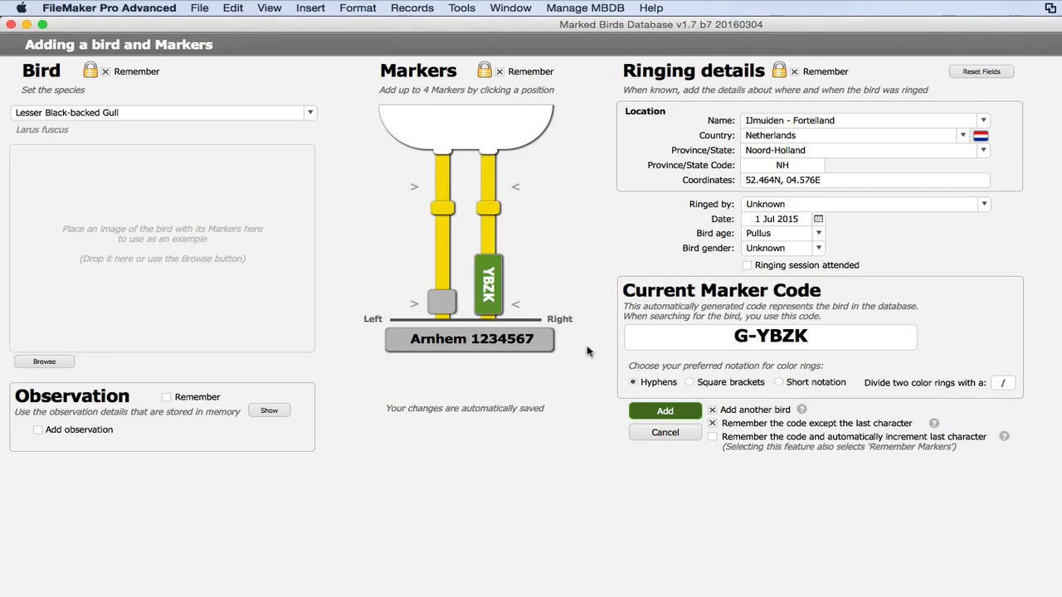
- Review the marker details of the metal ring and the green color ring
{"action": "left_click", "coordinate": [450, 304]}
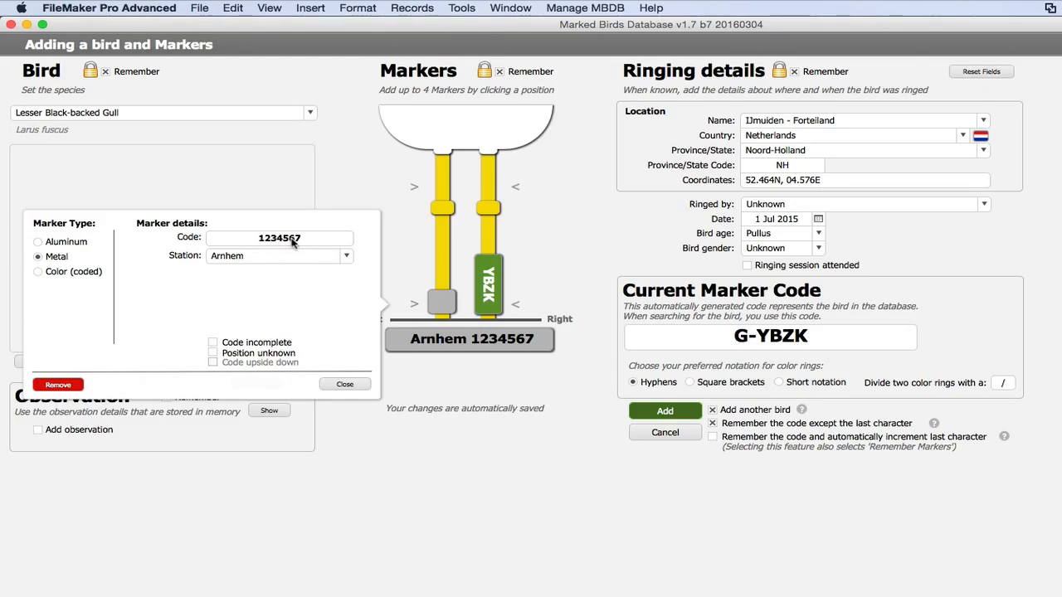
{"action": "left_click", "coordinate": [489, 306]}
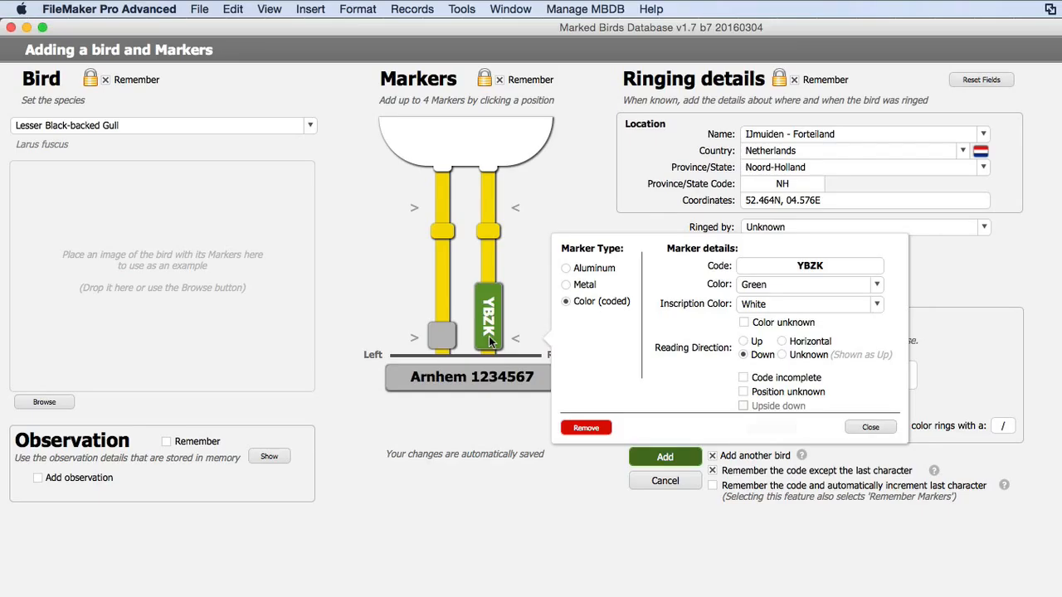
{"action": "left_click", "coordinate": [675, 558]}
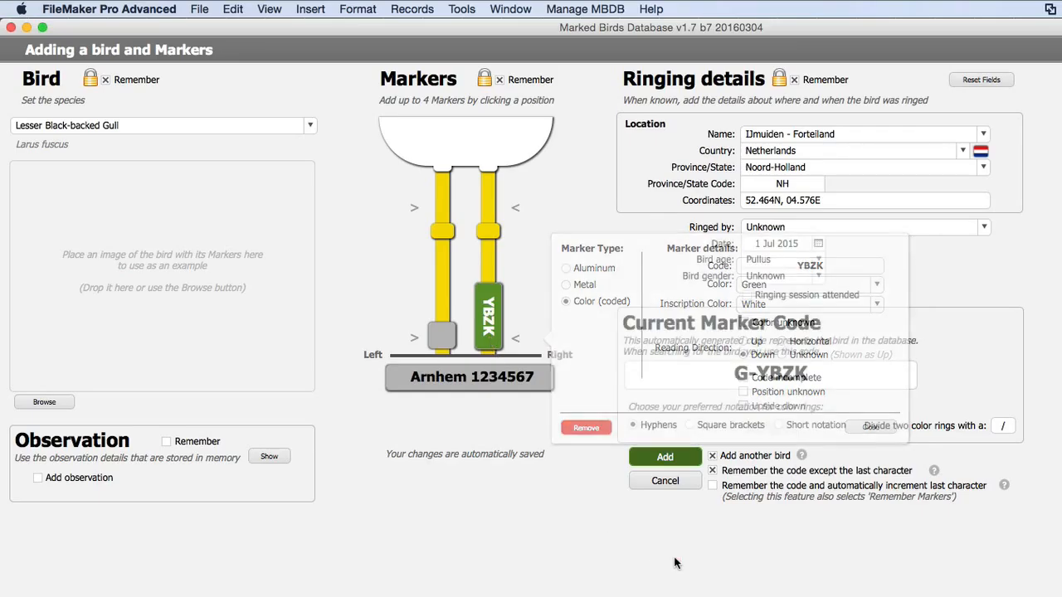
- Switch to remembering the code with automatic increment of the last character, and add the bird G-YBZK
{"action": "left_click", "coordinate": [712, 485]}
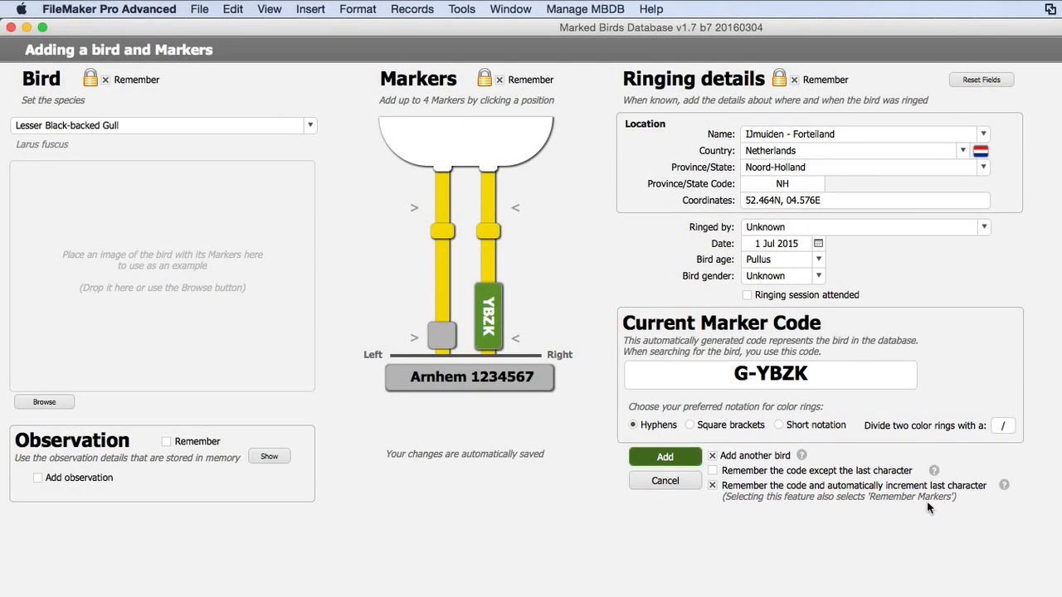
{"action": "left_click", "coordinate": [689, 461]}
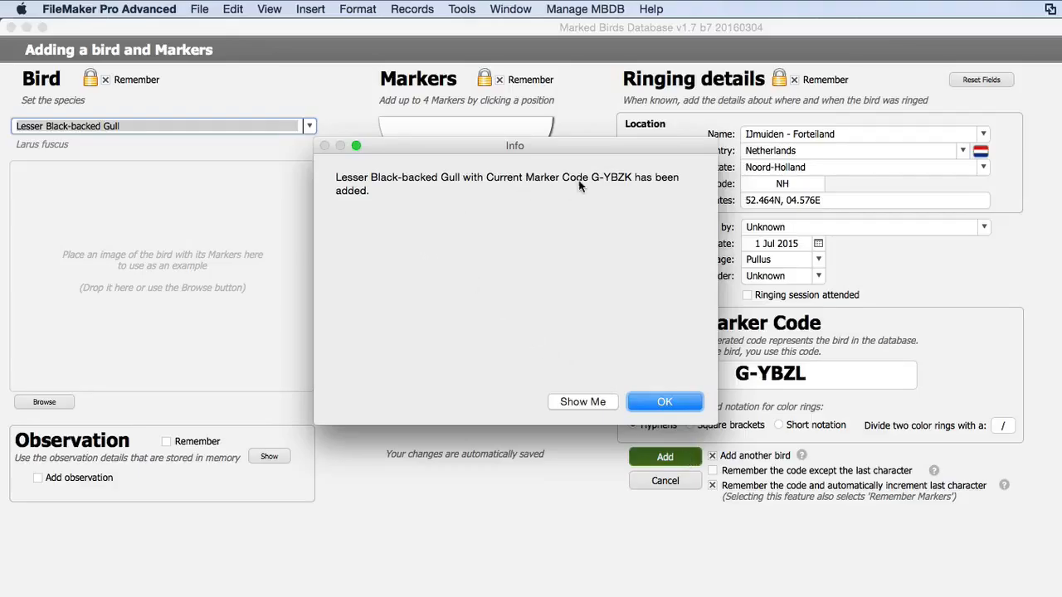
{"action": "left_click", "coordinate": [660, 404]}
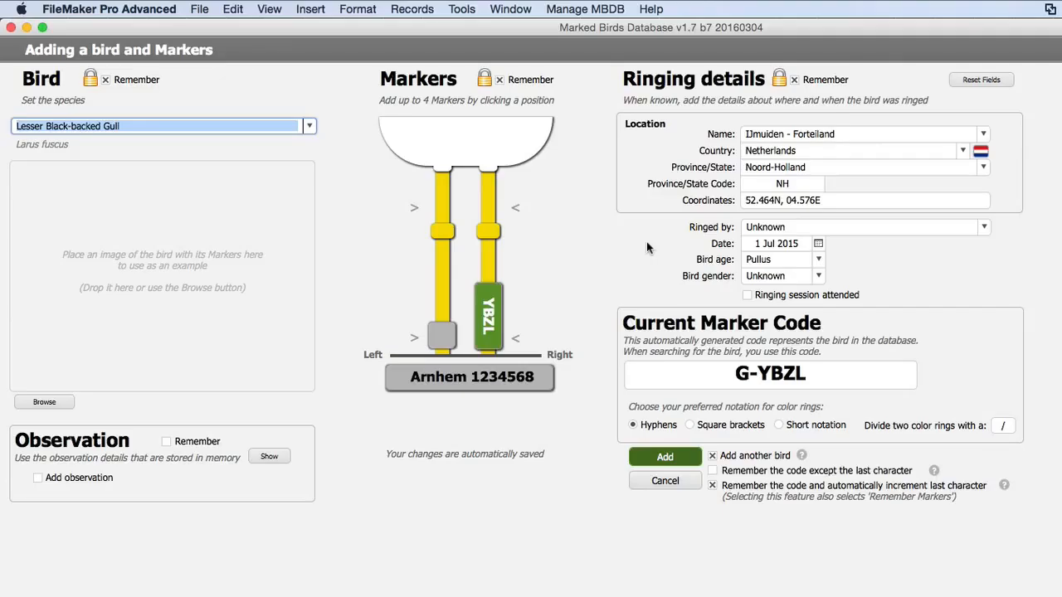
- Add two more birds with the incremented codes G-YBZL and G-YBZM, and close the forms for adding birds
{"action": "left_click", "coordinate": [636, 462]}
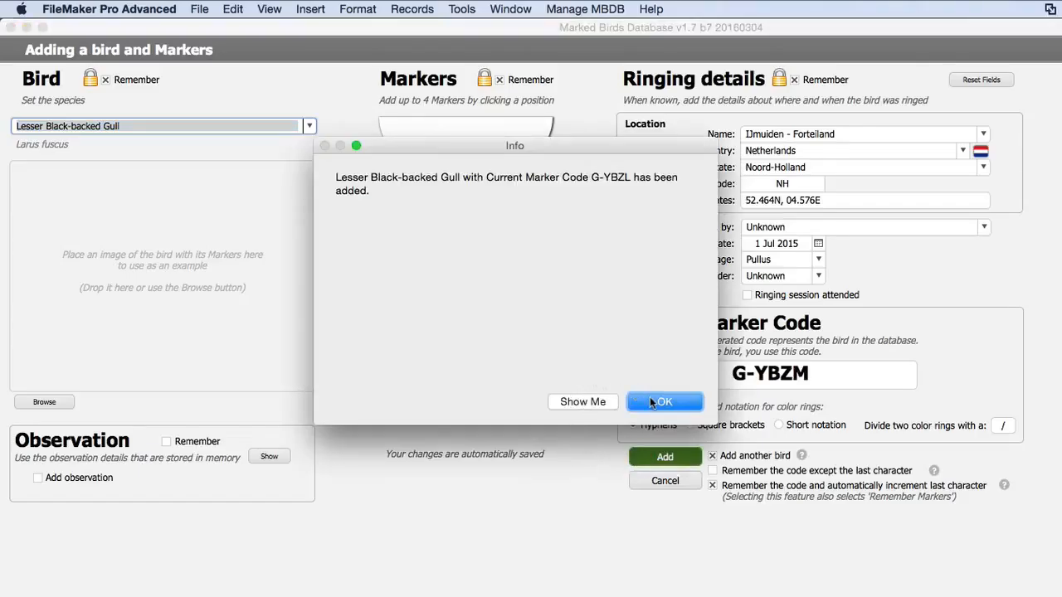
{"action": "left_click", "coordinate": [649, 402]}
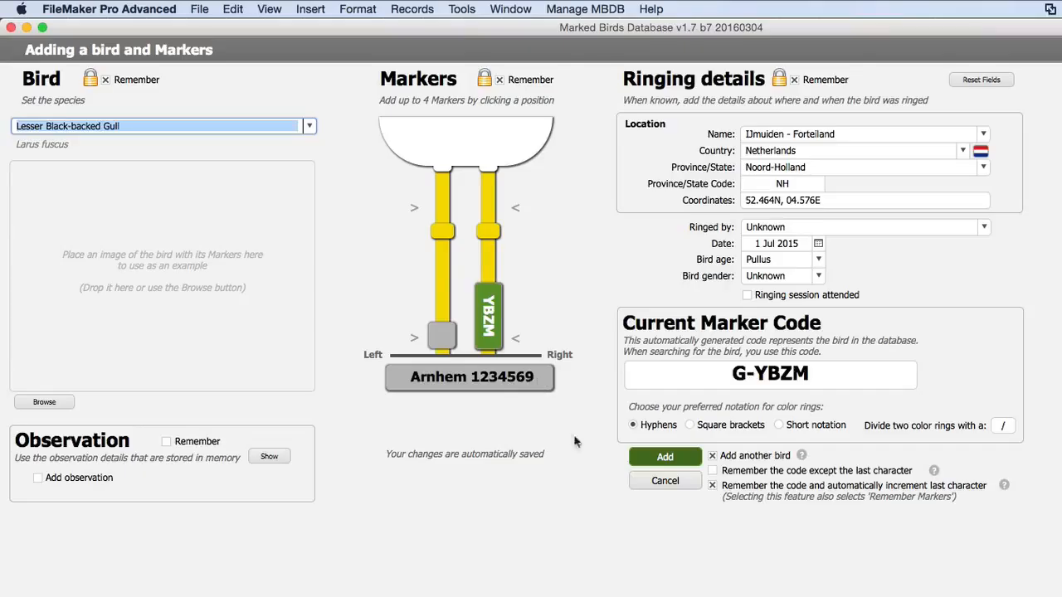
{"action": "left_click", "coordinate": [672, 458]}
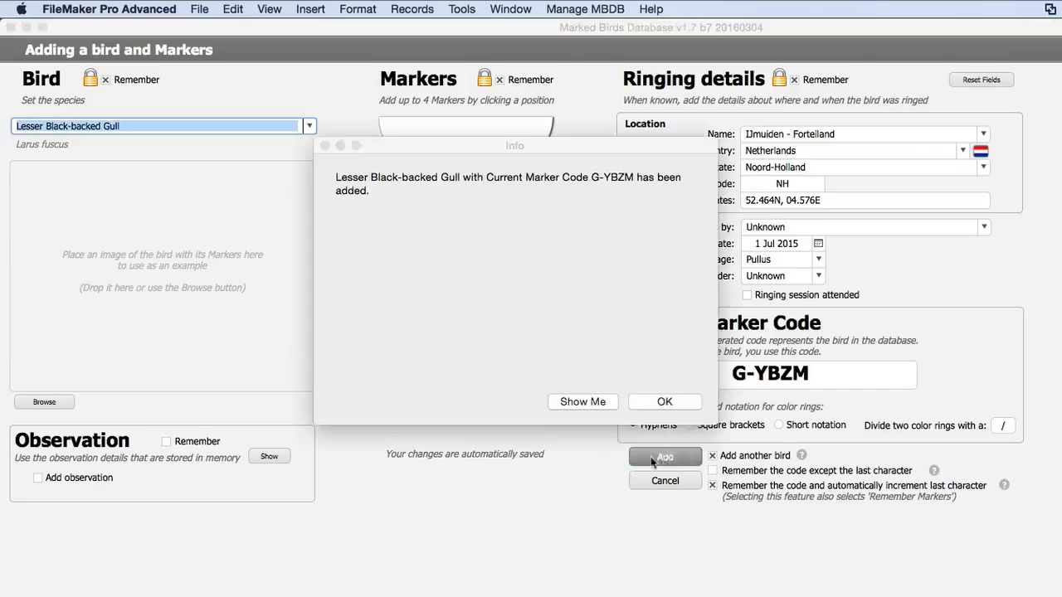
{"action": "left_click", "coordinate": [634, 401]}
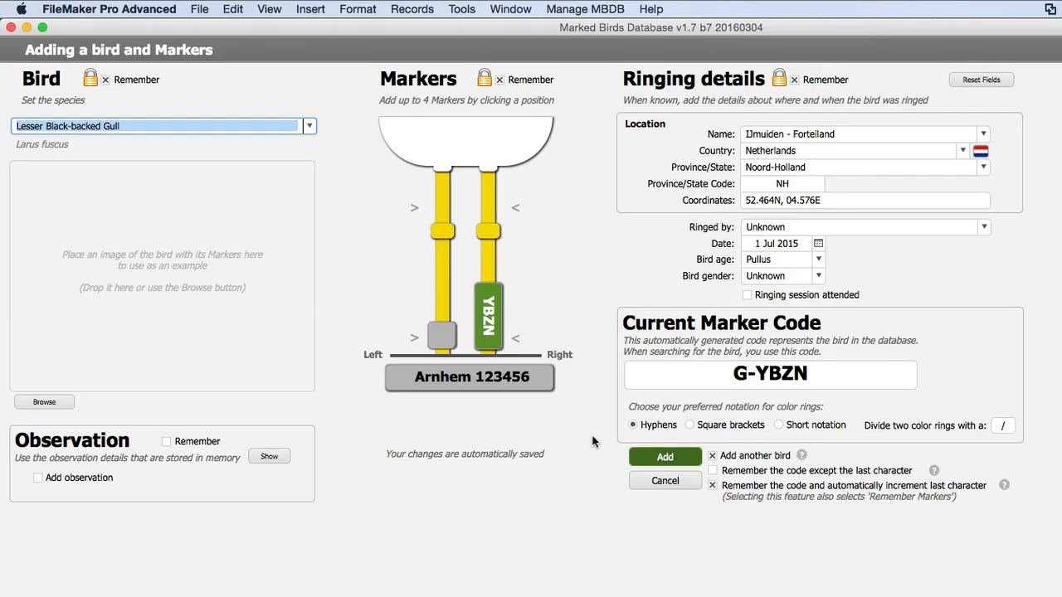
{"action": "left_click", "coordinate": [665, 480]}
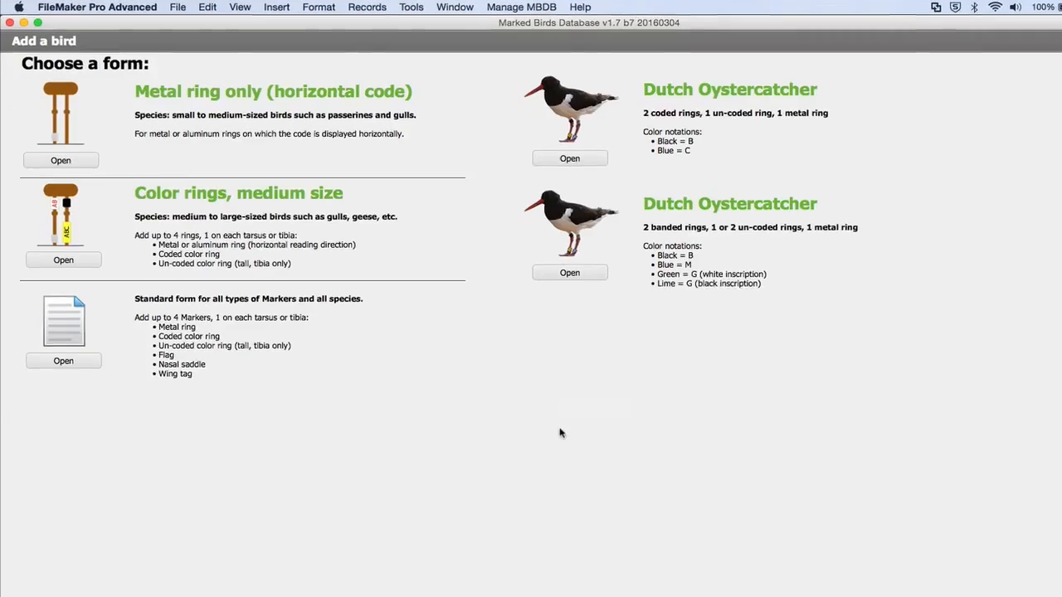
{"action": "left_click", "coordinate": [372, 579]}
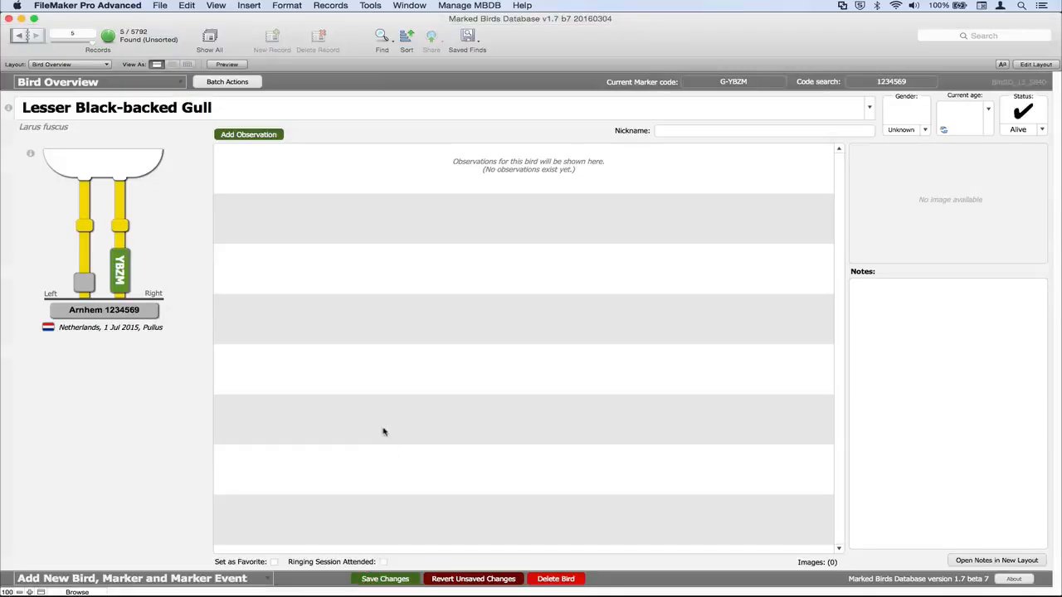
- Show all bird records and go back through the added gulls to G-YBZK
{"action": "left_click", "coordinate": [213, 37]}
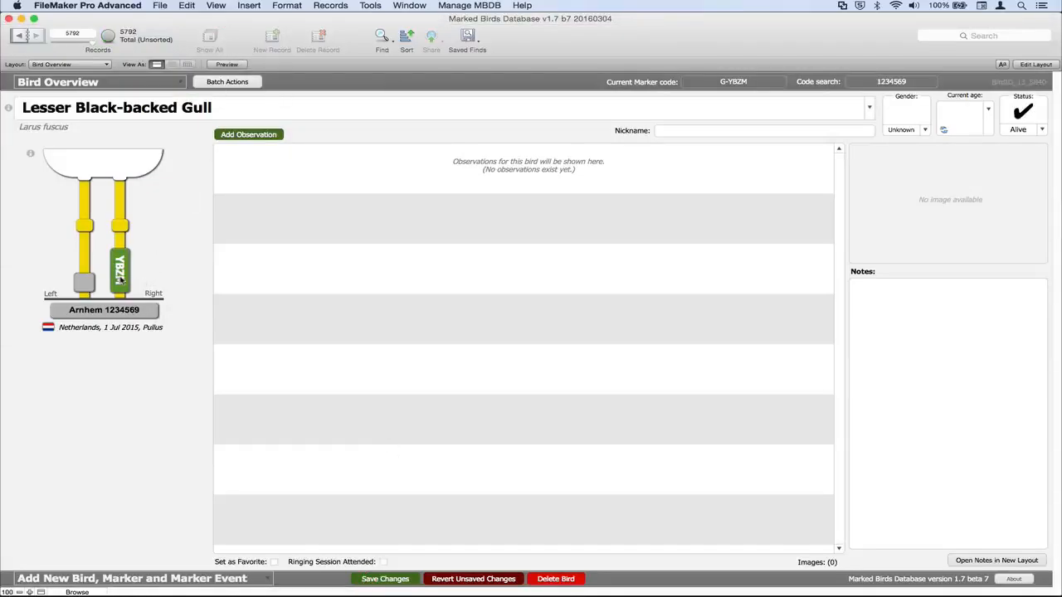
{"action": "left_click", "coordinate": [18, 36]}
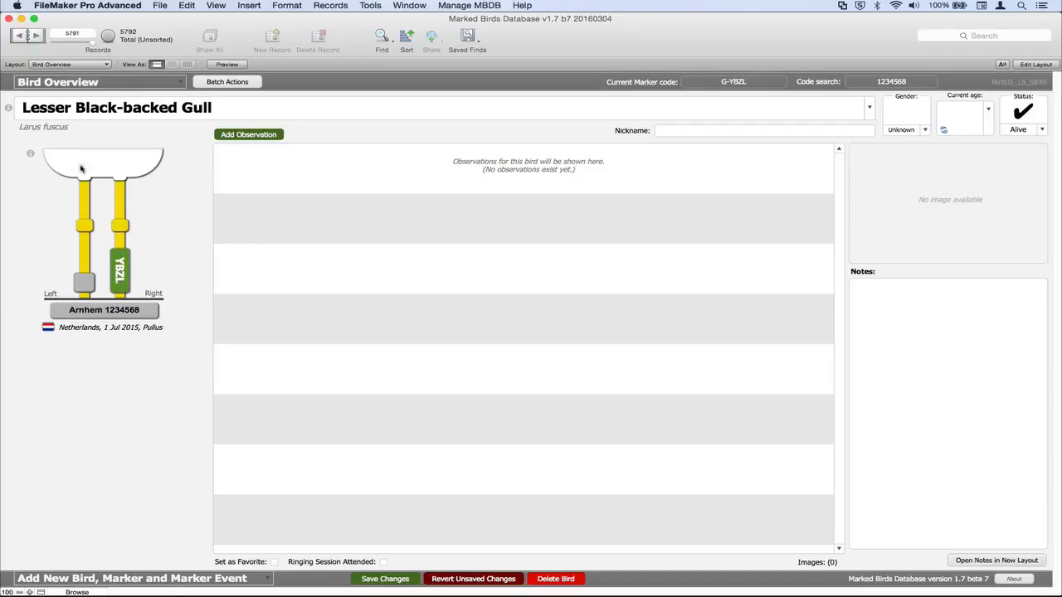
{"action": "left_click", "coordinate": [18, 37]}
- Review the marker events of bird G-YBZK and return to its overview
{"action": "left_click", "coordinate": [96, 86]}
{"action": "left_click", "coordinate": [121, 129]}
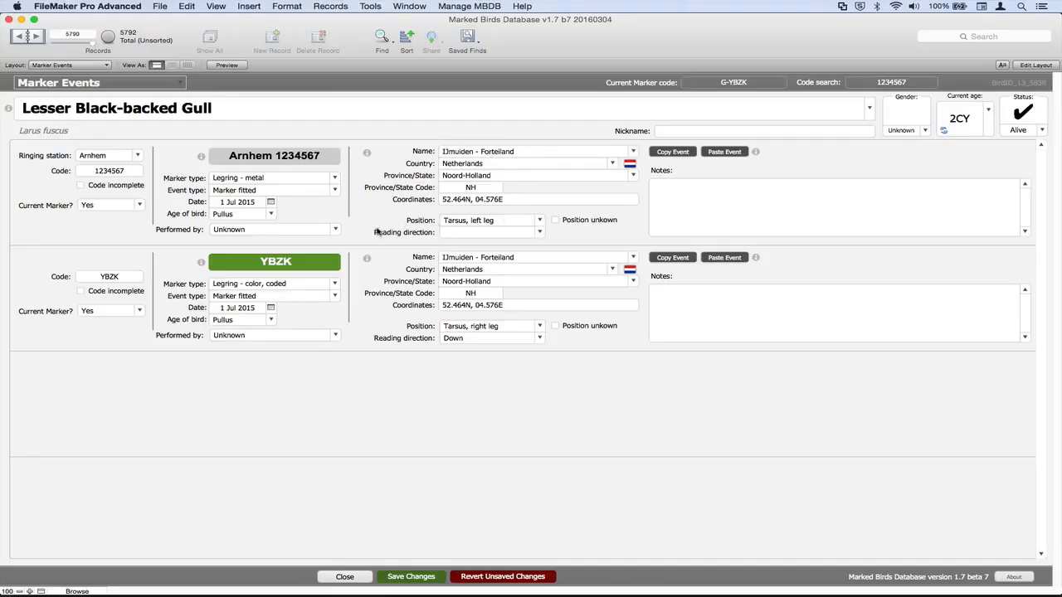
{"action": "left_click", "coordinate": [362, 576]}
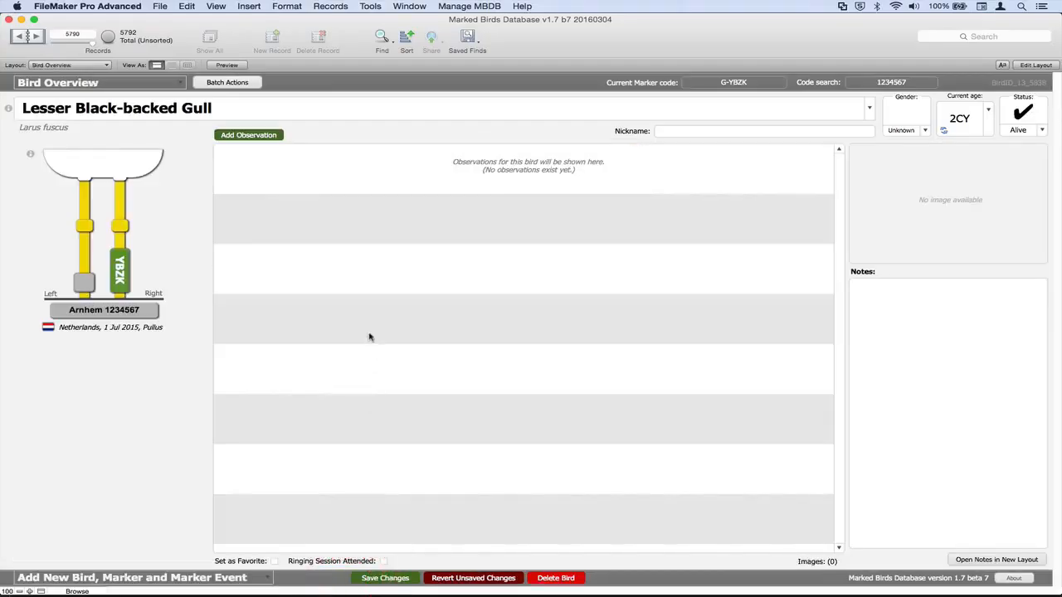